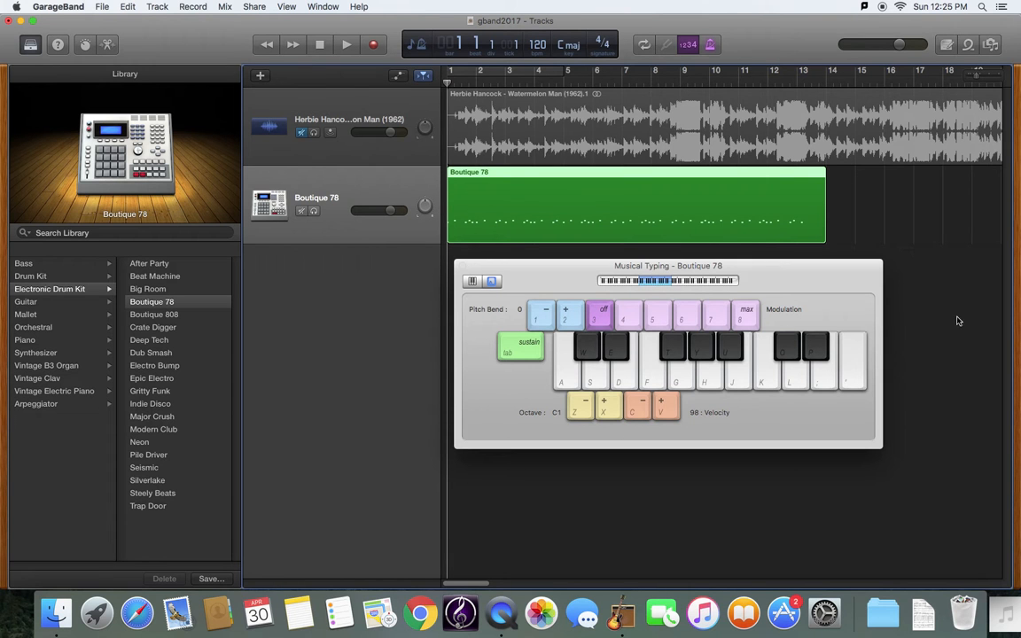
- Close the Musical Typing keyboard and show the Boutique 78 region's notes in the Piano Roll, fitting the whole region in view
{"action": "left_click", "coordinate": [462, 266]}
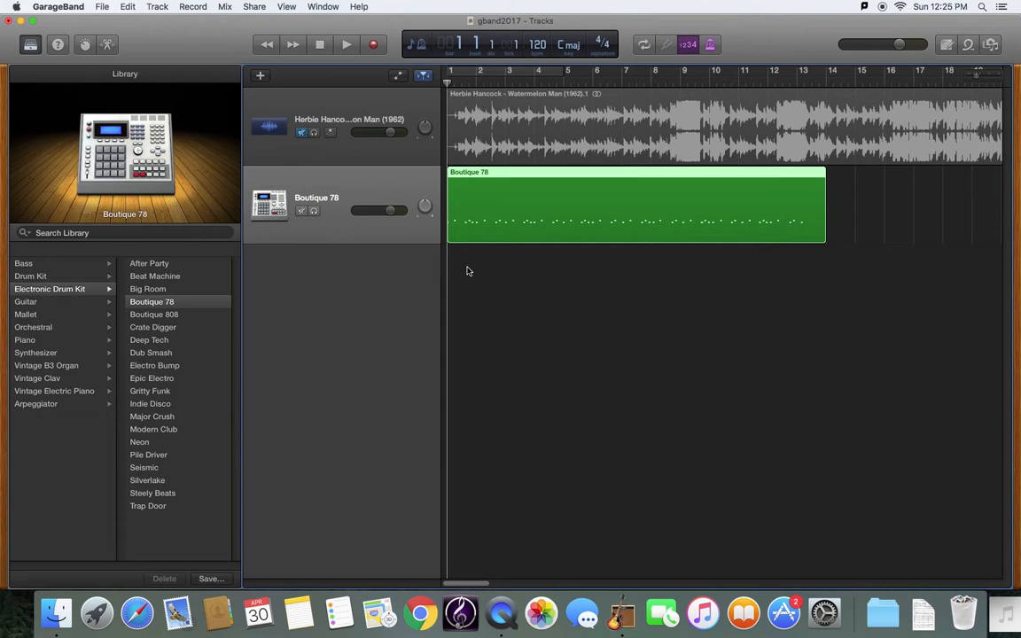
{"action": "left_click", "coordinate": [106, 47]}
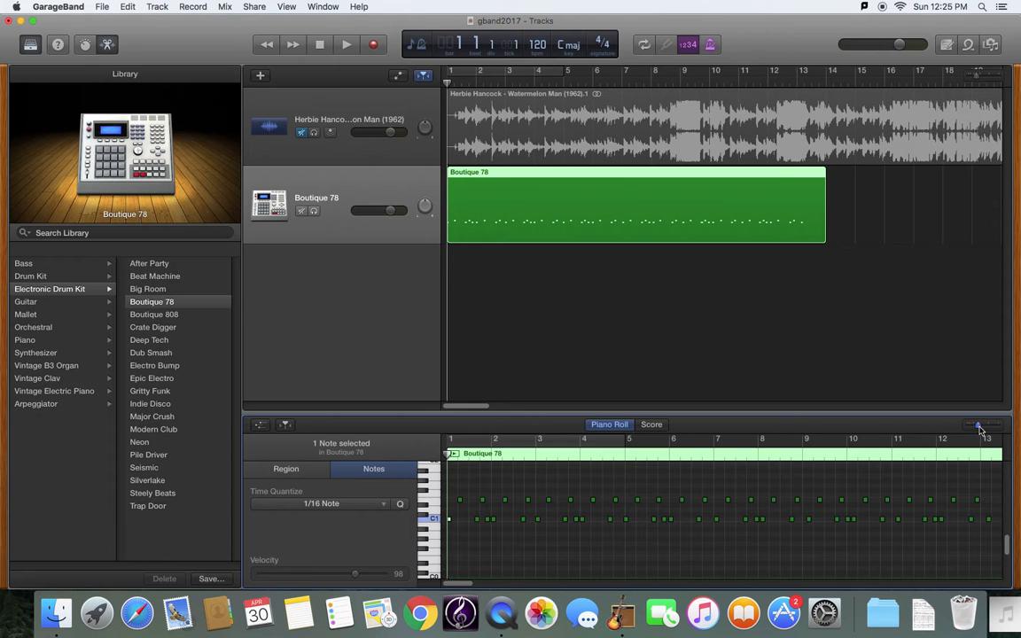
{"action": "left_click_drag", "start_coordinate": [981, 429], "coordinate": [973, 429]}
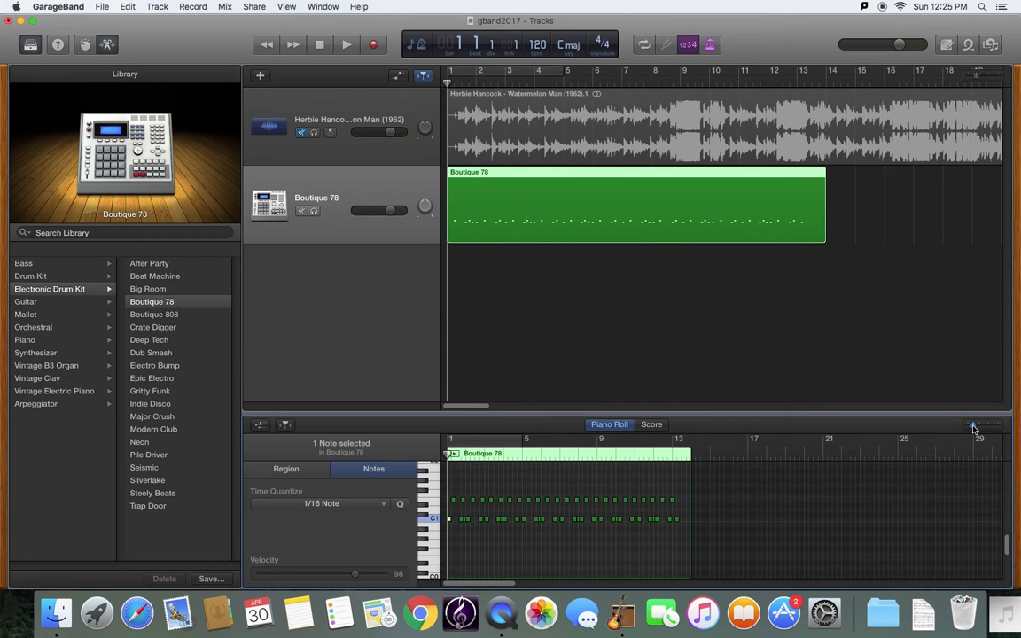
{"action": "left_click_drag", "start_coordinate": [973, 429], "coordinate": [985, 428]}
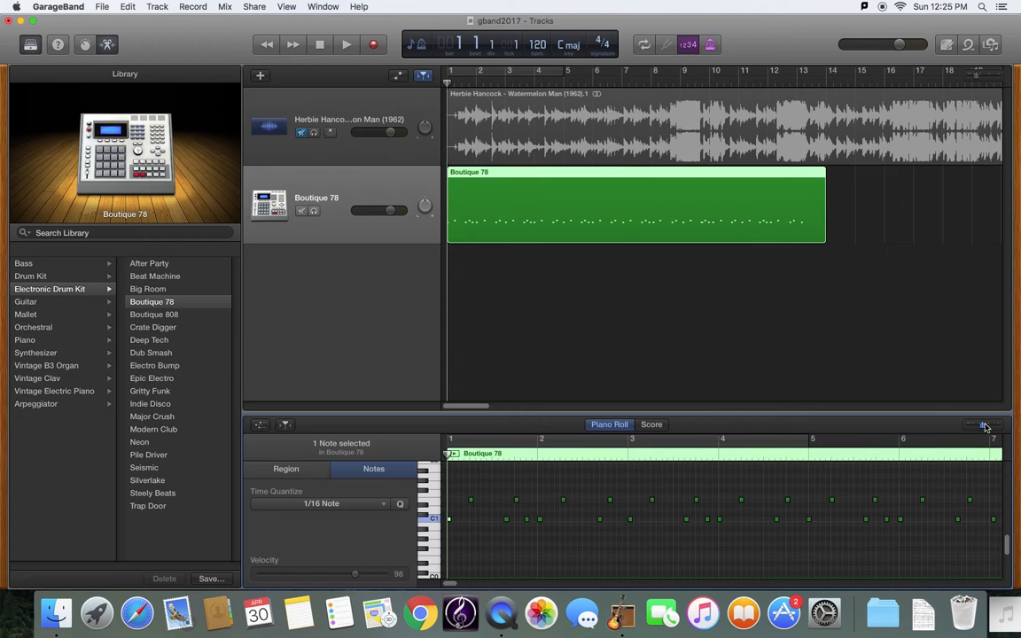
{"action": "left_click_drag", "start_coordinate": [985, 428], "coordinate": [979, 428]}
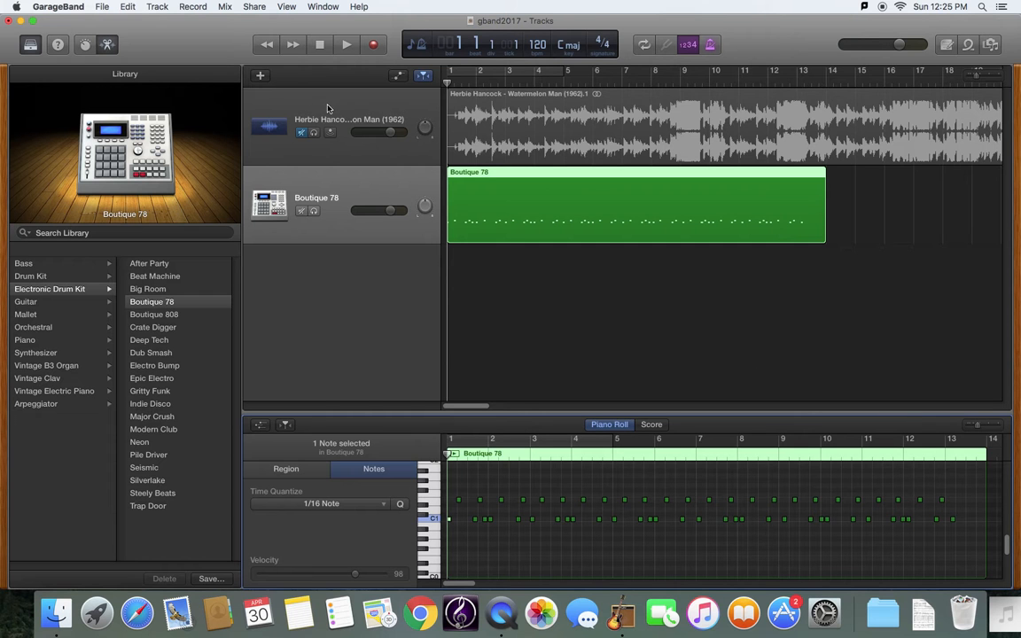
- Play the song from the beginning to hear the unquantized drum part, and return the playhead to bar 1
{"action": "left_click", "coordinate": [347, 44]}
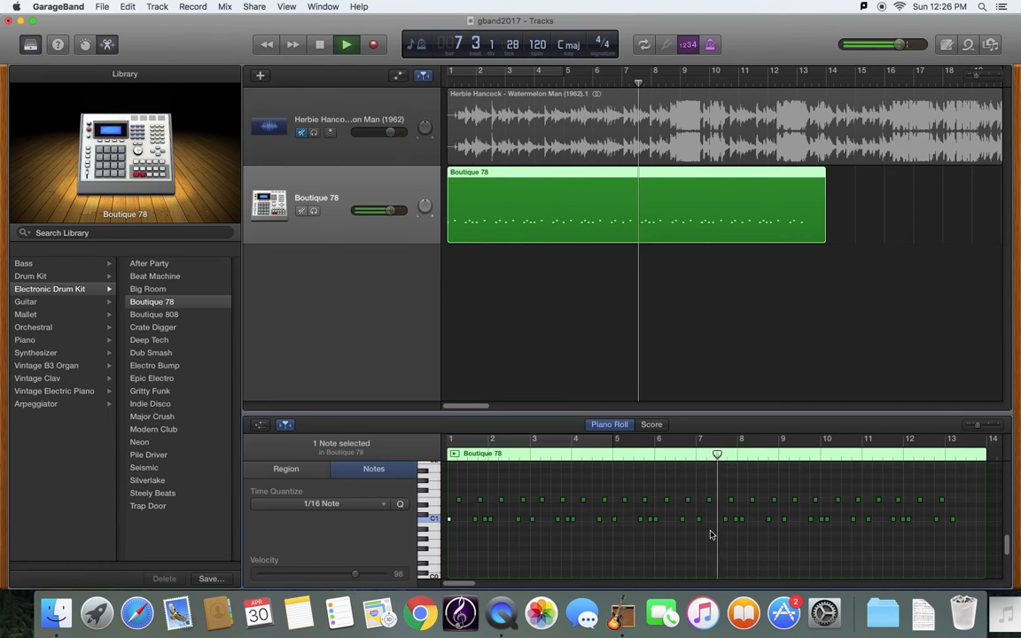
{"action": "left_click", "coordinate": [319, 44]}
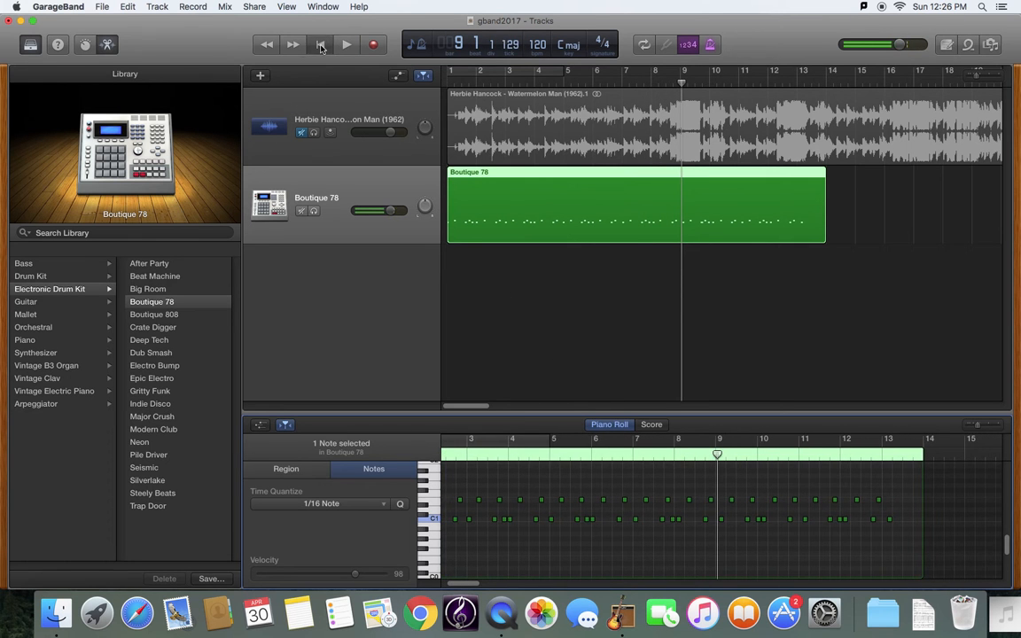
{"action": "left_click", "coordinate": [320, 45]}
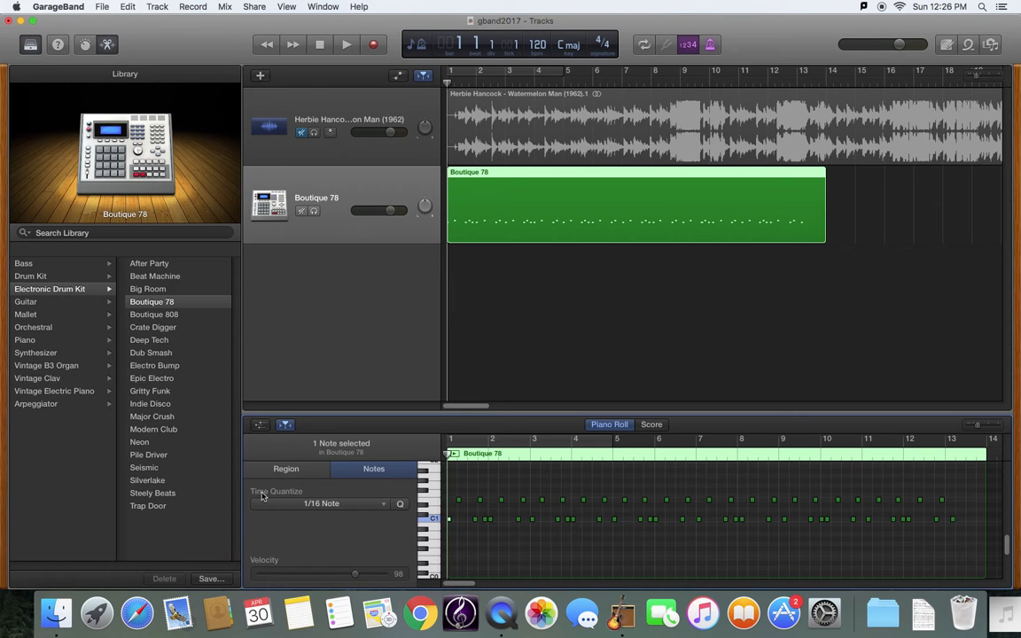
- Select the Boutique 78 notes from bar 1 to about bar 10 and quantize their timing to 1/8 Note
{"action": "left_click", "coordinate": [383, 504]}
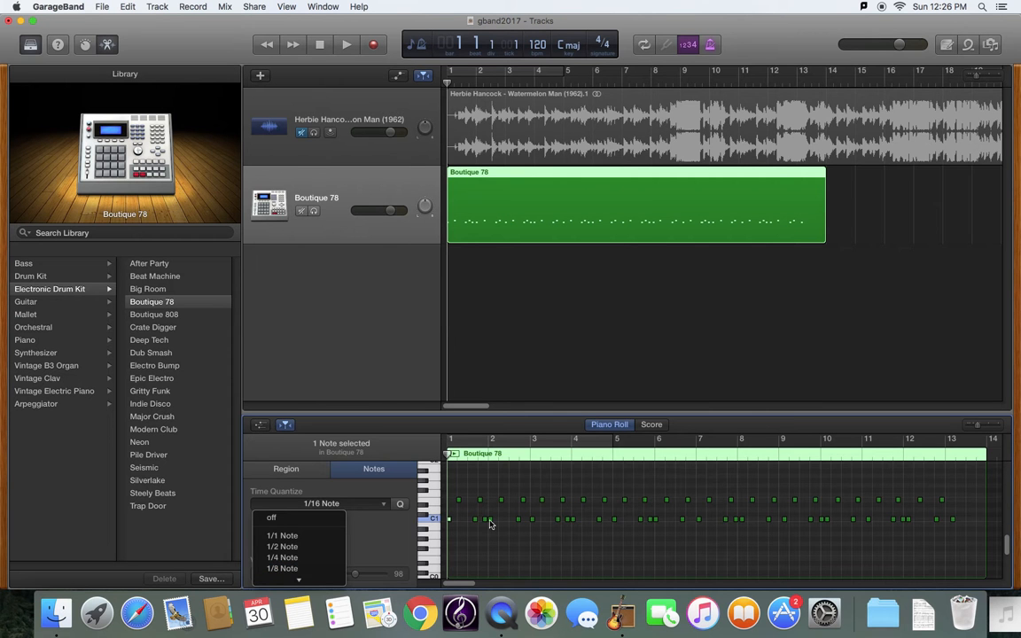
{"action": "left_click", "coordinate": [448, 496]}
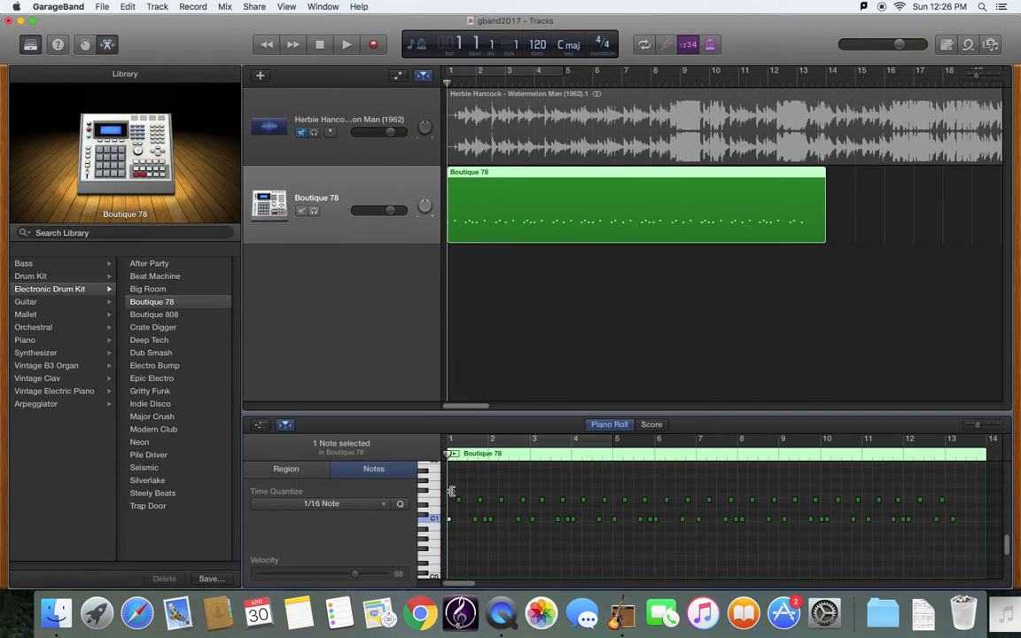
{"action": "left_click_drag", "start_coordinate": [452, 495], "coordinate": [840, 541]}
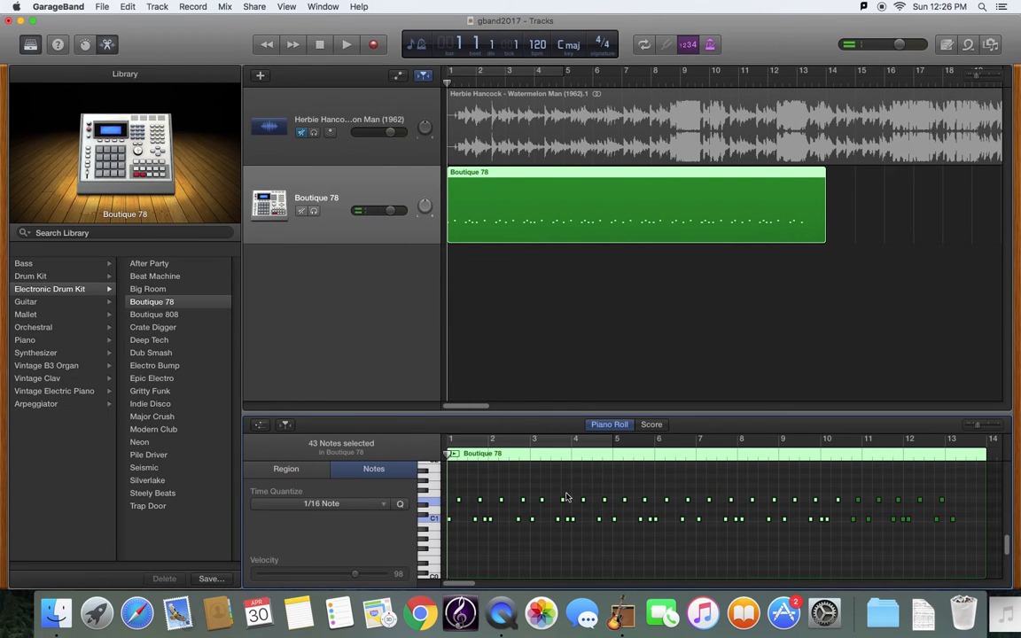
{"action": "left_click", "coordinate": [347, 503]}
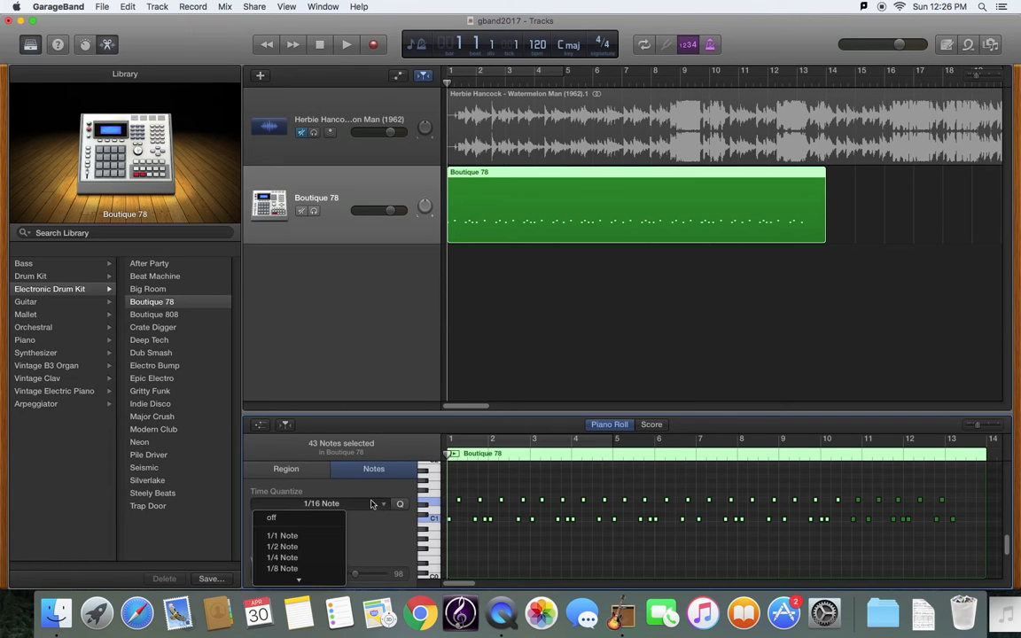
{"action": "left_click", "coordinate": [296, 569]}
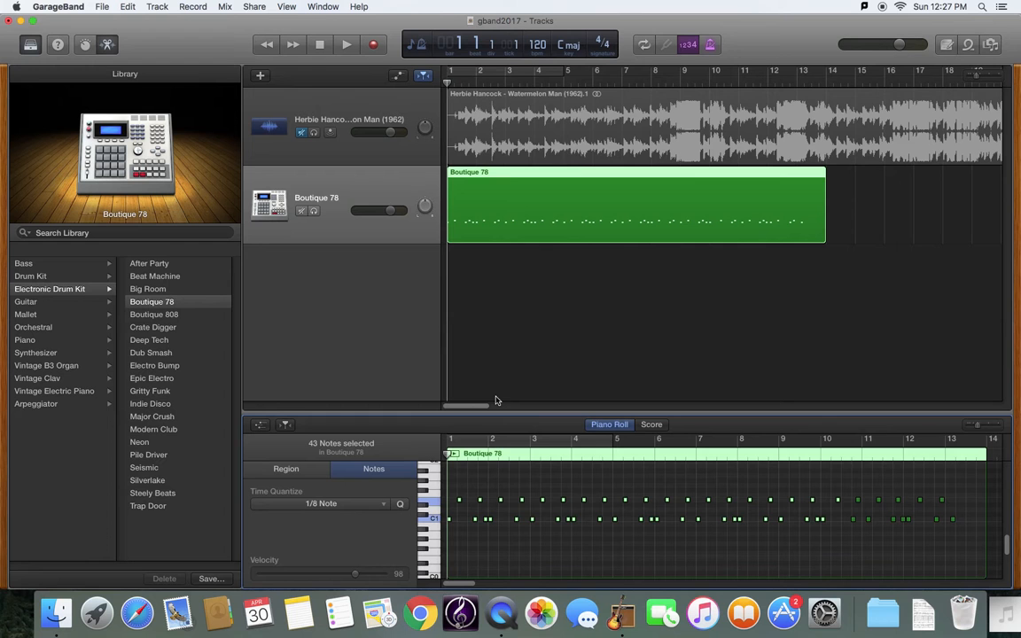
- Clear the multiple-note selection and play the song from the beginning to check the timing of the quantized drum notes
{"action": "left_click", "coordinate": [511, 538]}
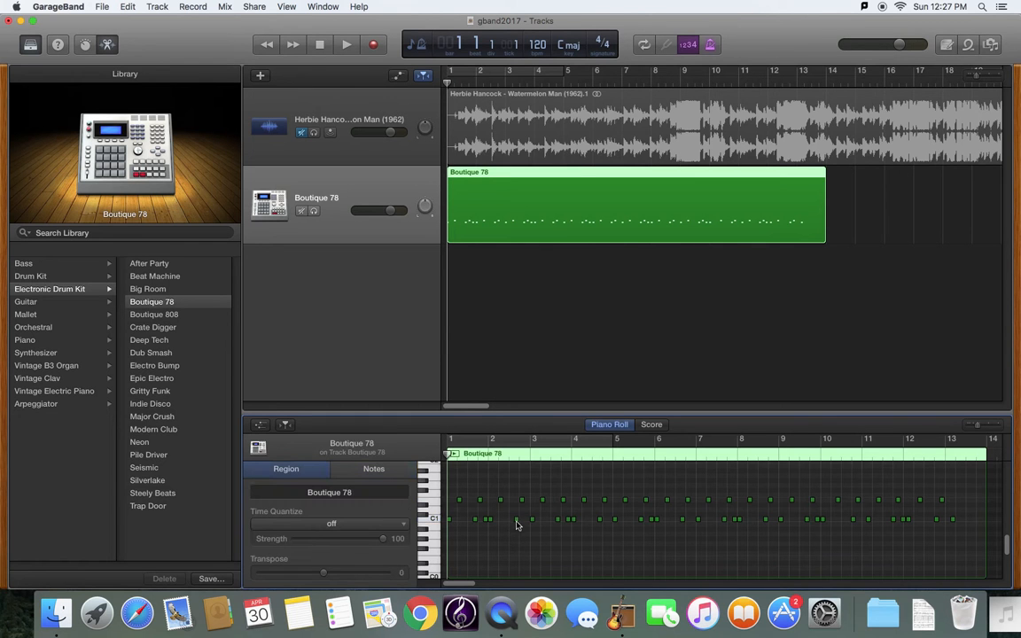
{"action": "left_click", "coordinate": [518, 521]}
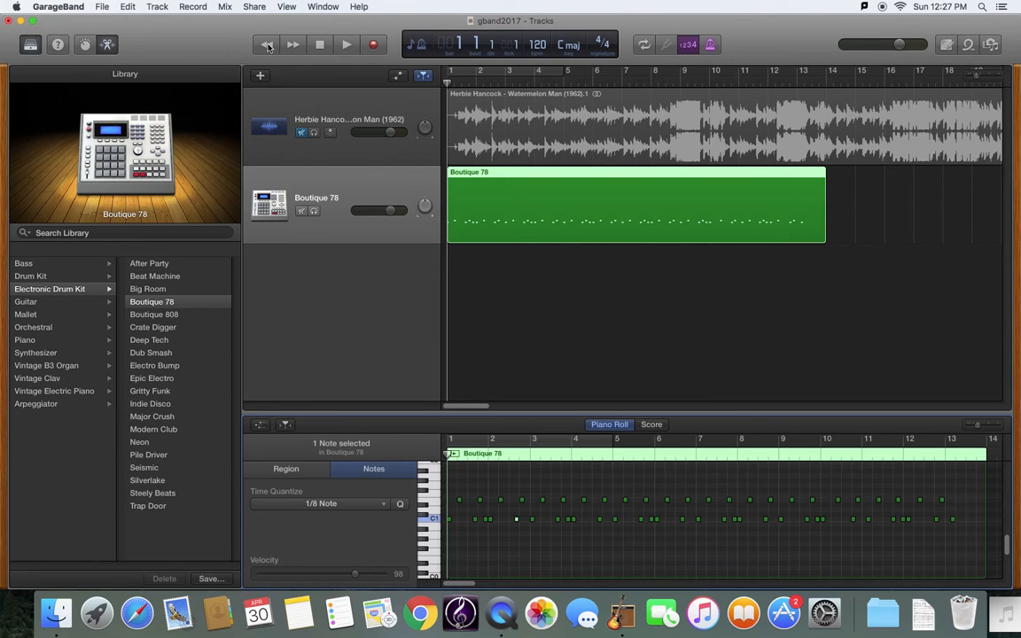
{"action": "left_click", "coordinate": [347, 45]}
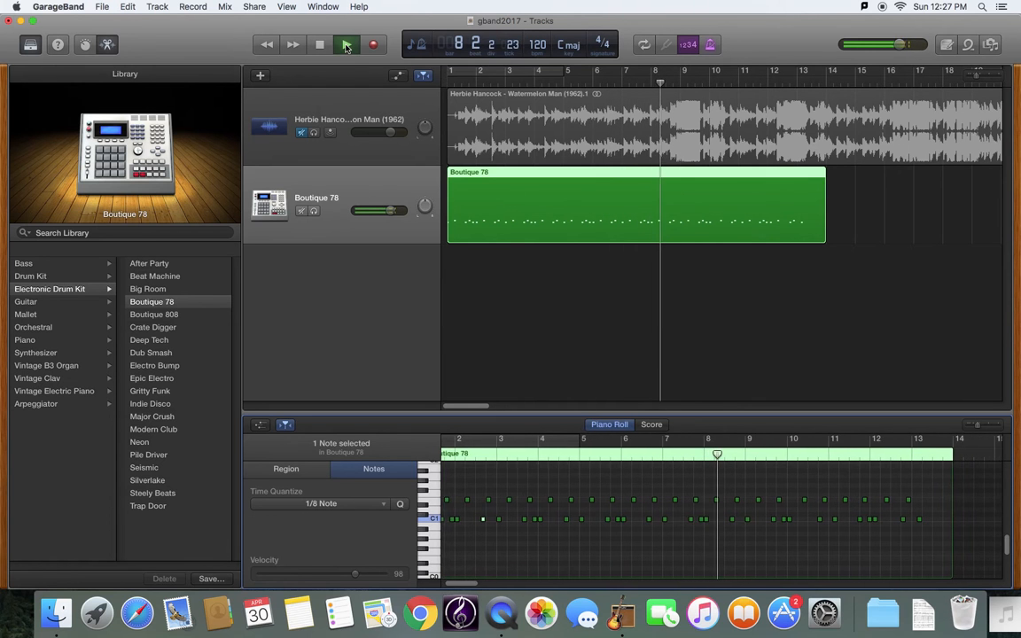
{"action": "left_click", "coordinate": [346, 46]}
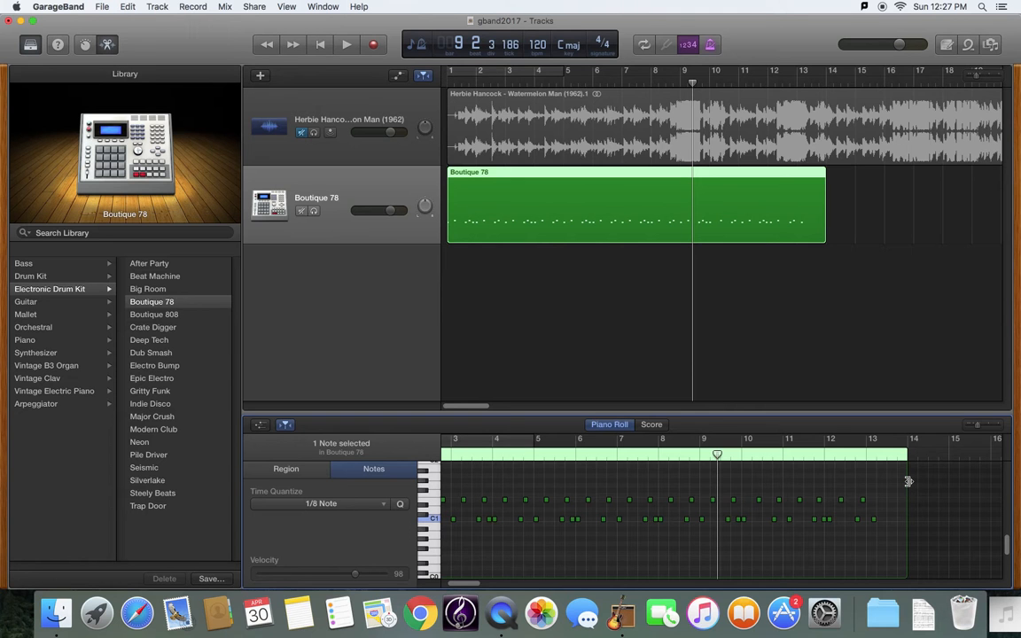
- Trim the end of the Boutique 78 region to bar 9 and return the playhead to bar 1
{"action": "left_click_drag", "start_coordinate": [909, 481], "coordinate": [700, 490]}
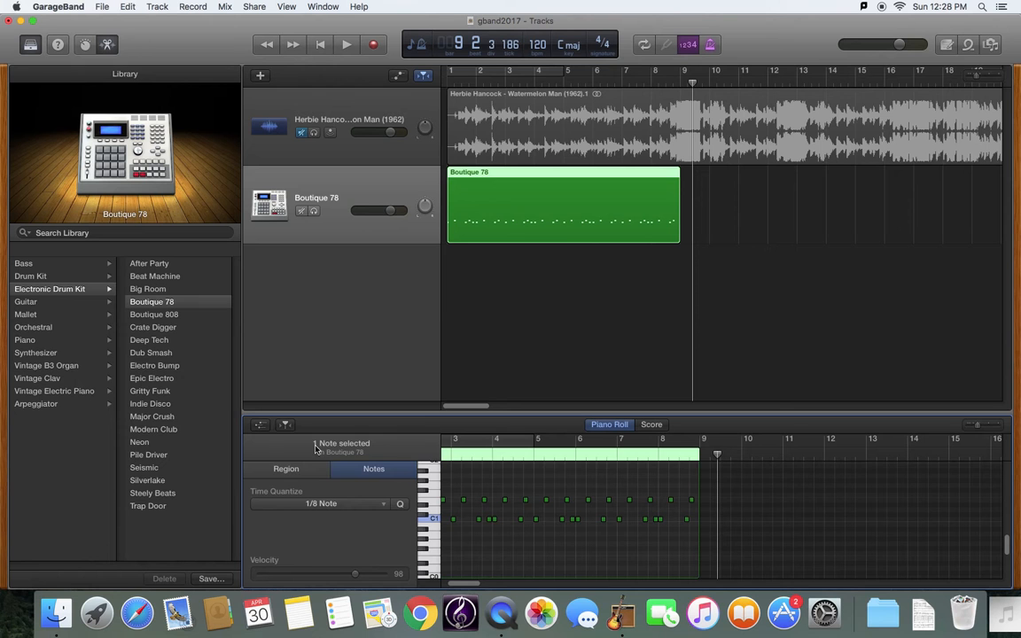
{"action": "left_click", "coordinate": [260, 426]}
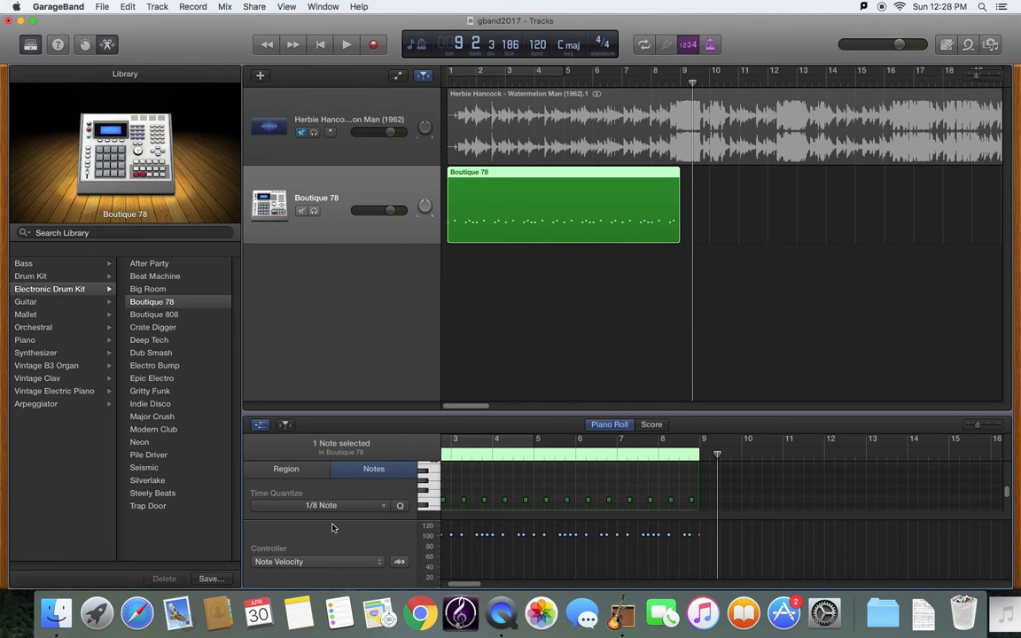
{"action": "left_click", "coordinate": [259, 427]}
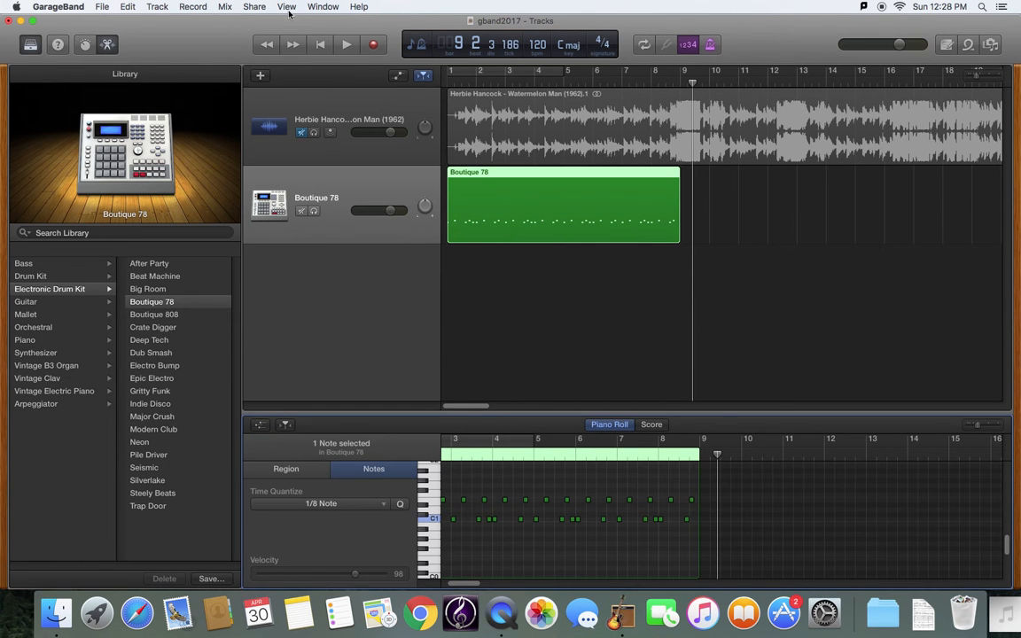
{"action": "key", "text": "Return"}
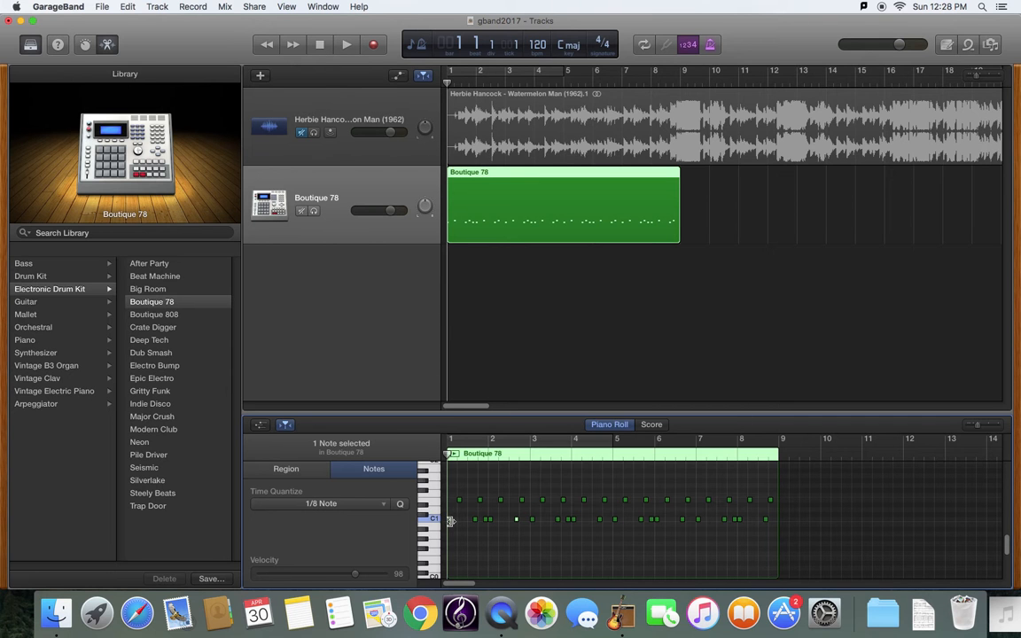
- Try a much lower velocity on the C1 note at bar 2, restore its previous velocity, and deselect it
{"action": "left_click", "coordinate": [450, 522]}
{"action": "left_click", "coordinate": [493, 526]}
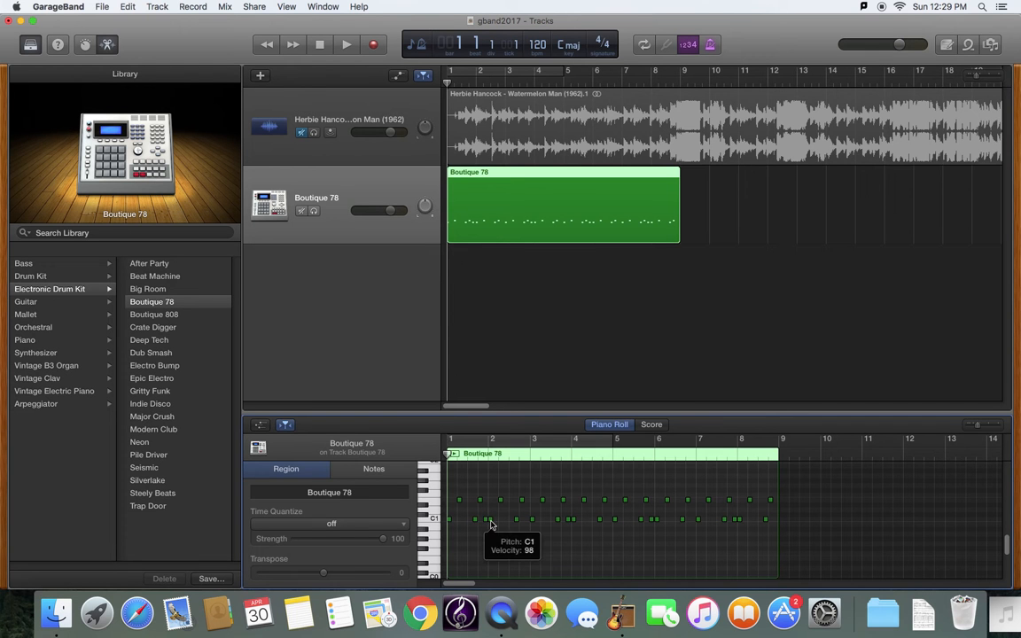
{"action": "left_click", "coordinate": [489, 521]}
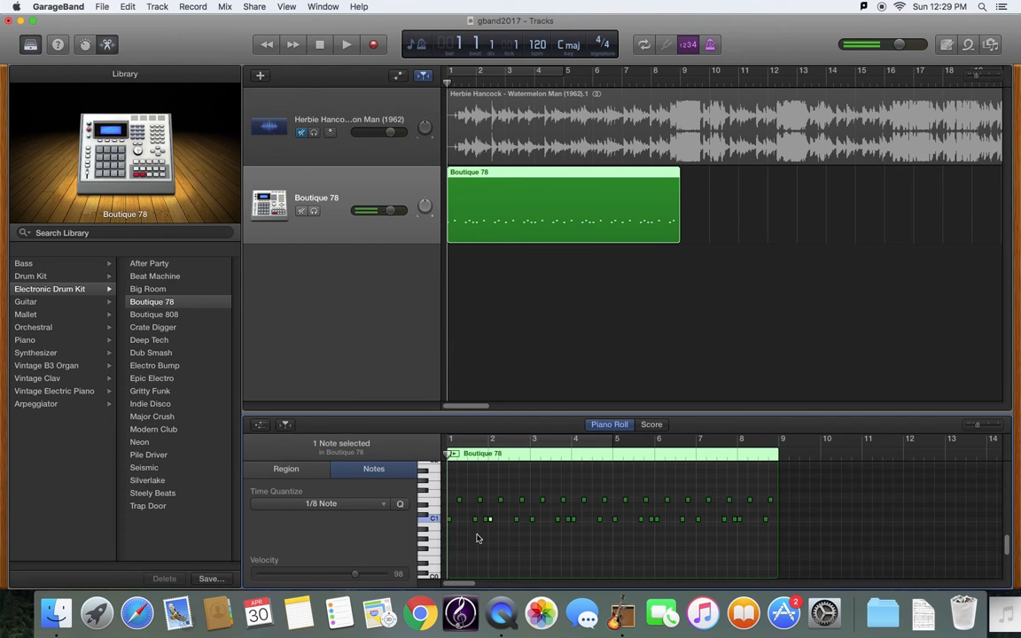
{"action": "left_click_drag", "start_coordinate": [358, 578], "coordinate": [277, 574]}
{"action": "left_click", "coordinate": [490, 521]}
{"action": "left_click_drag", "start_coordinate": [280, 573], "coordinate": [354, 577]}
{"action": "left_click", "coordinate": [519, 552]}
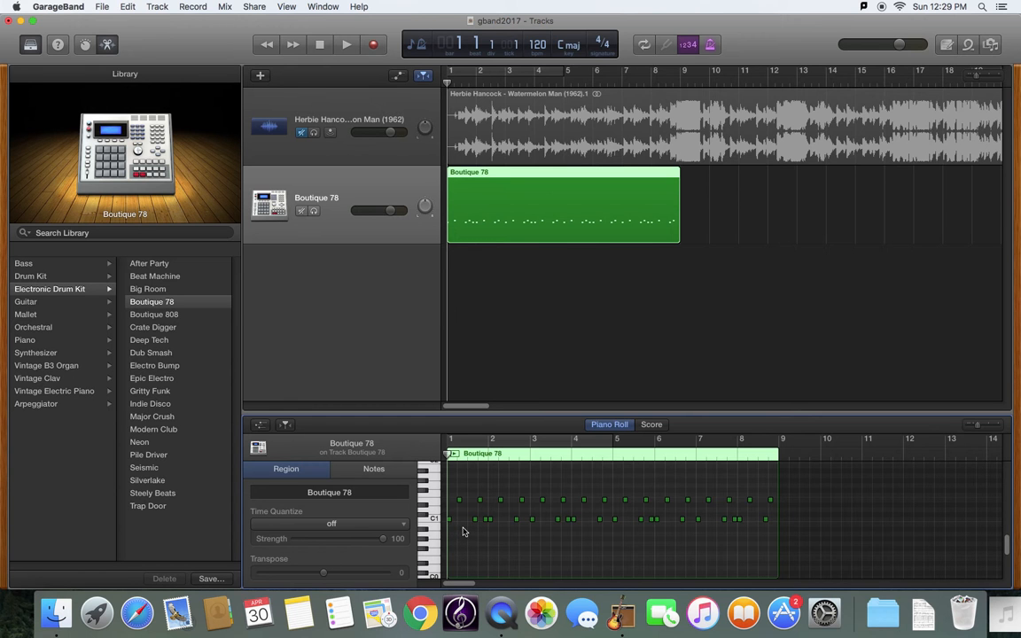
- Examine the Note Velocity lane, its controller options and the velocity points of notes around bars 2 to 4
{"action": "left_click", "coordinate": [261, 426]}
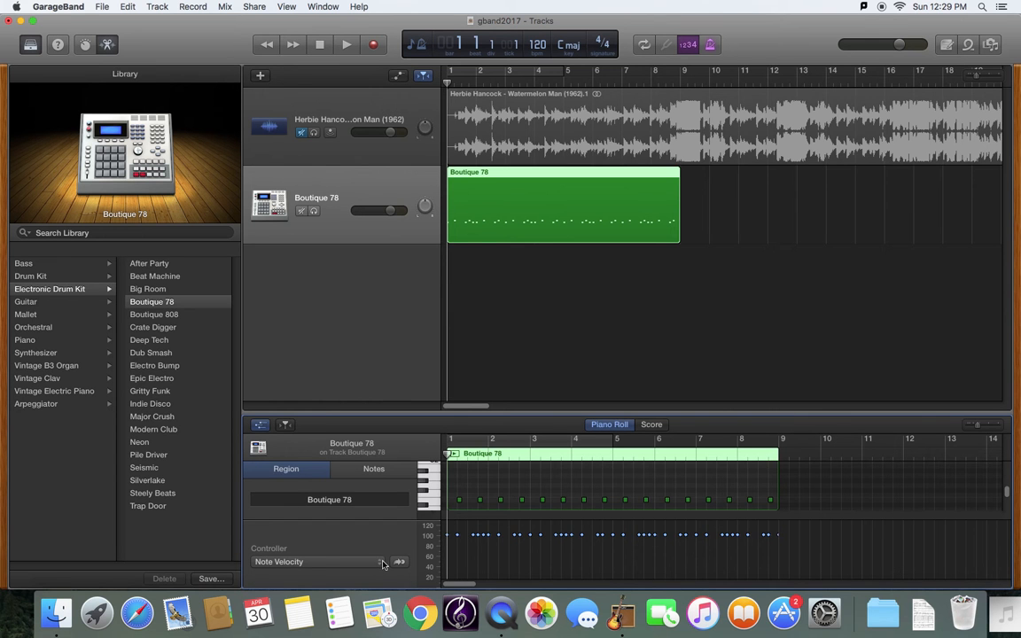
{"action": "left_click", "coordinate": [383, 564]}
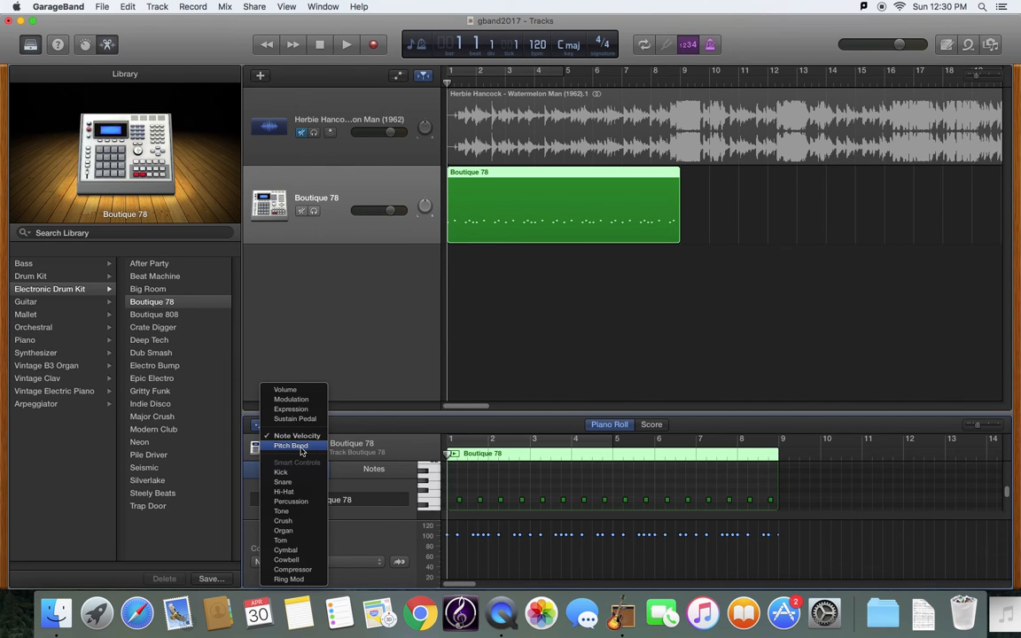
{"action": "left_click", "coordinate": [383, 538]}
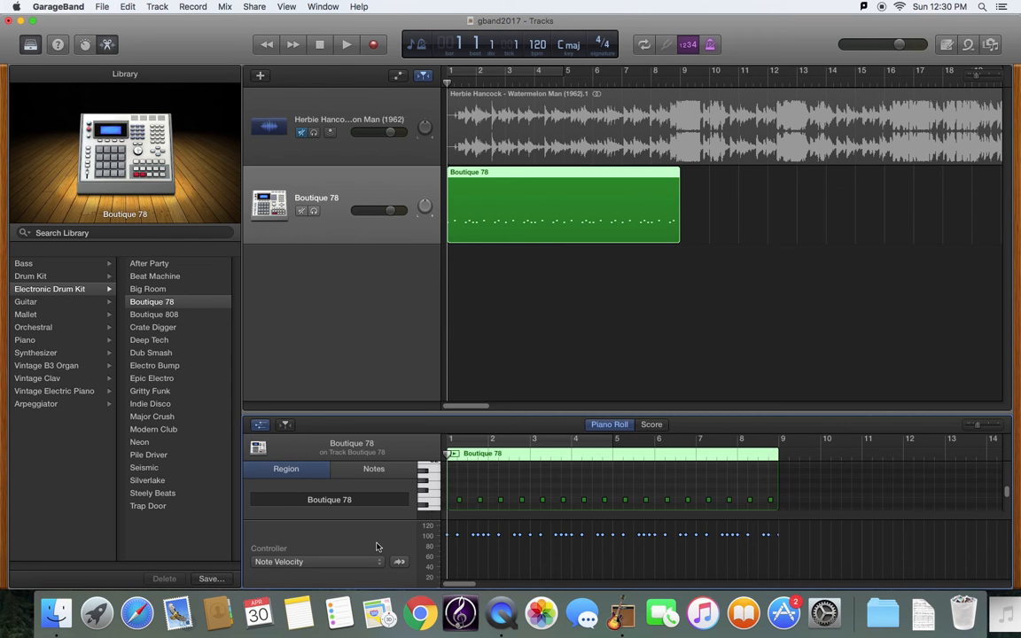
{"action": "left_click", "coordinate": [458, 536]}
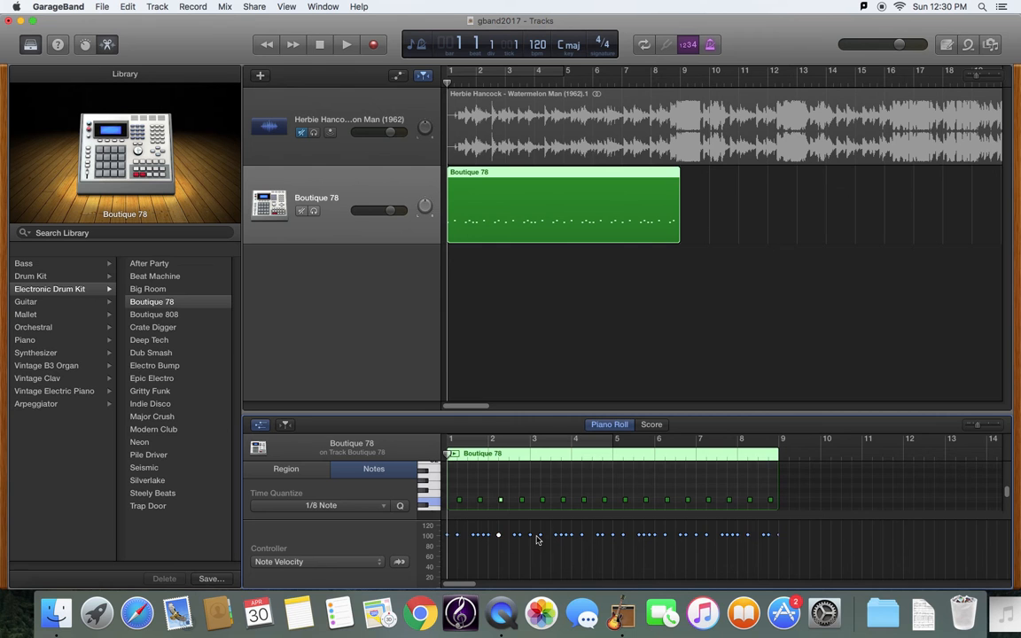
{"action": "left_click", "coordinate": [581, 535]}
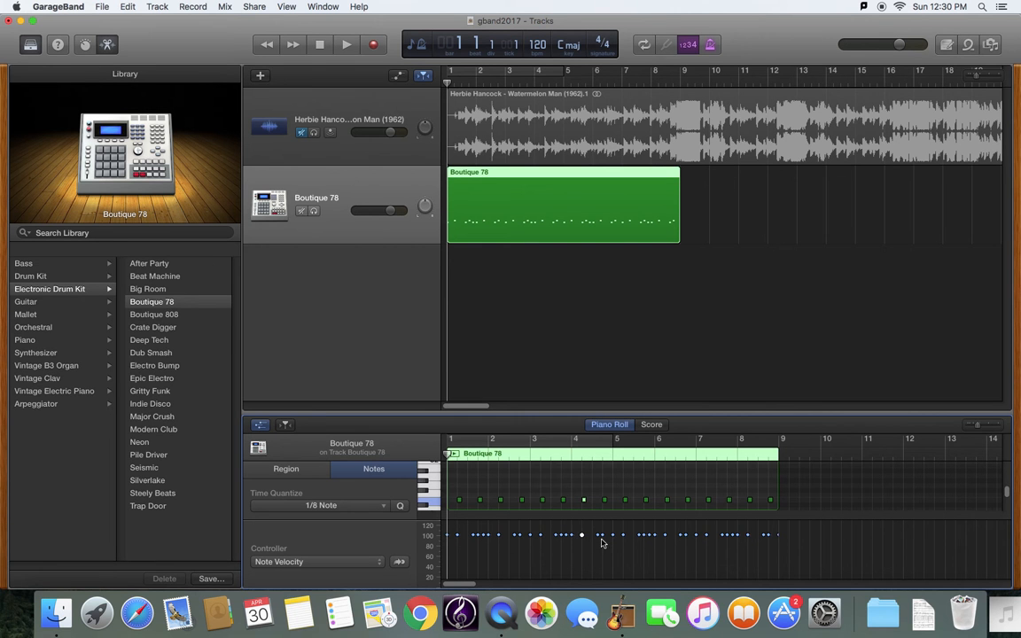
{"action": "left_click", "coordinate": [498, 503]}
{"action": "left_click_drag", "start_coordinate": [491, 488], "coordinate": [583, 513]}
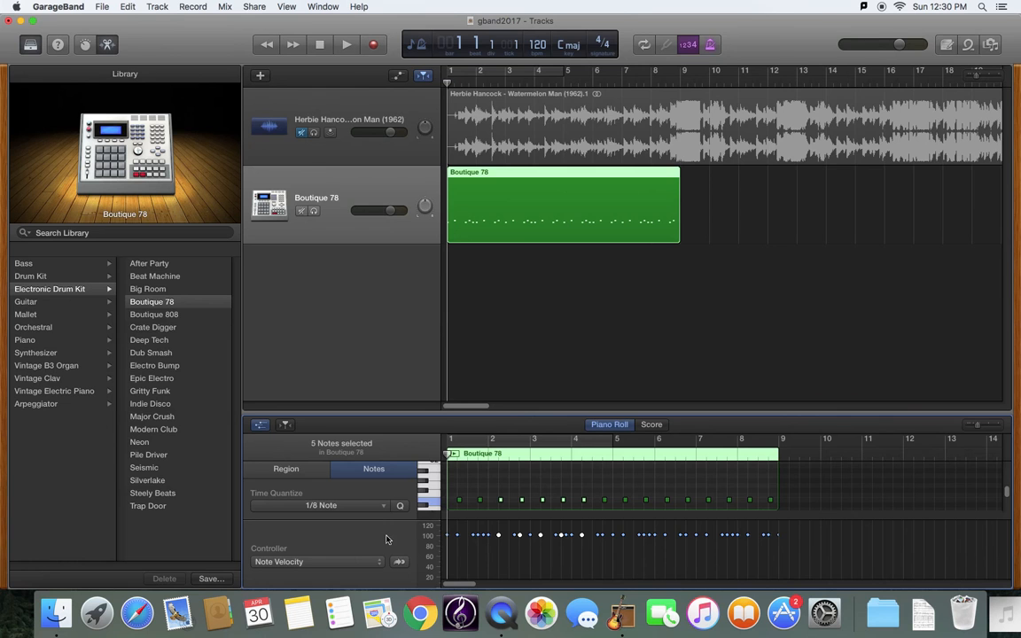
{"action": "left_click", "coordinate": [259, 427]}
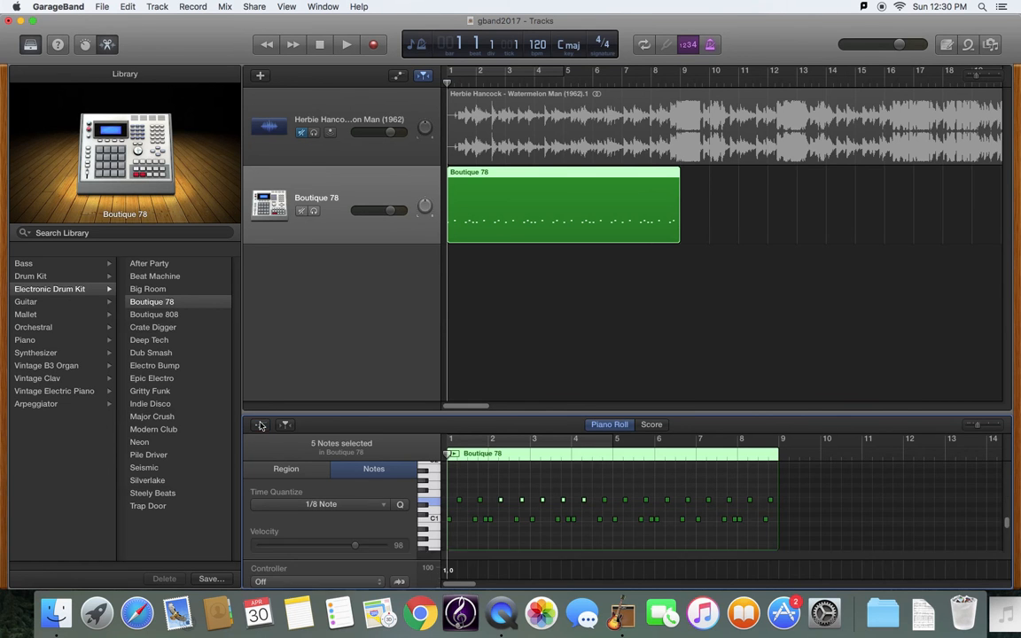
- Loop the Boutique 78 region once so that it extends to bar 17
{"action": "left_click", "coordinate": [450, 472]}
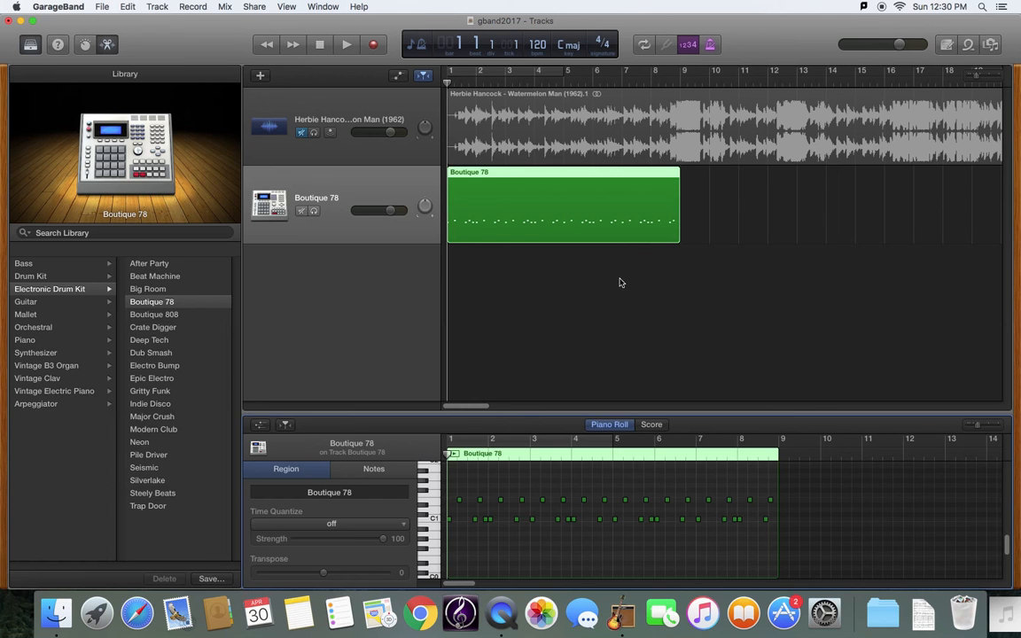
{"action": "left_click_drag", "start_coordinate": [681, 168], "coordinate": [917, 179]}
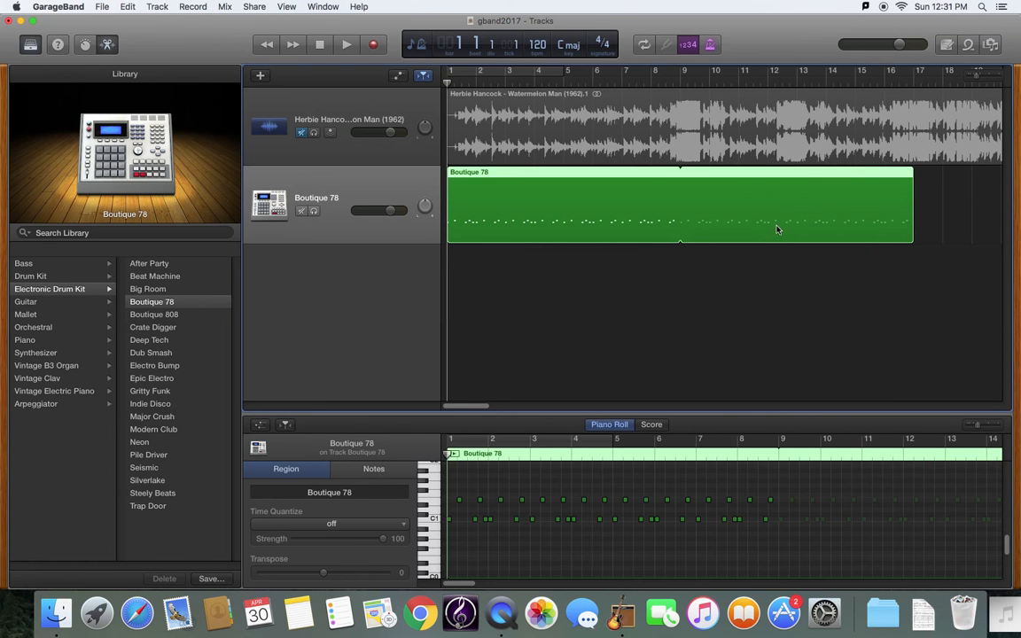